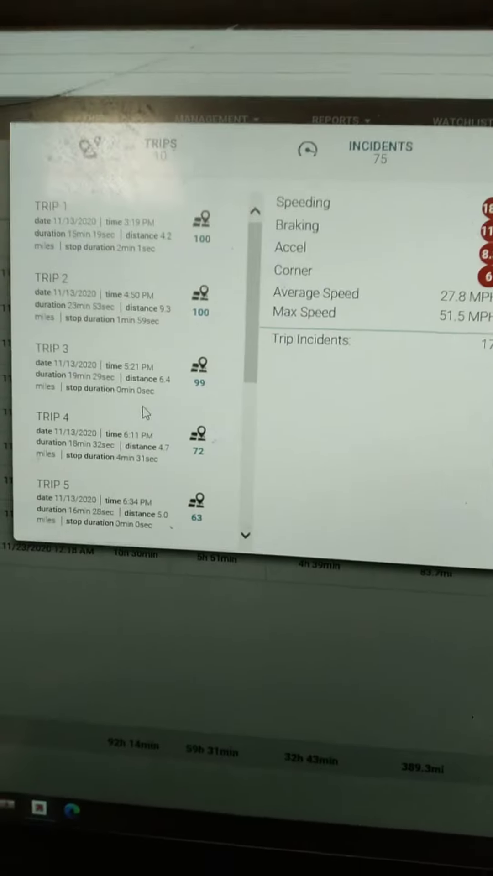
Step: Open the incident breakdowns of Trips 4, 5 and 6, highlighting Trip 4's date and duration
click(197, 442)
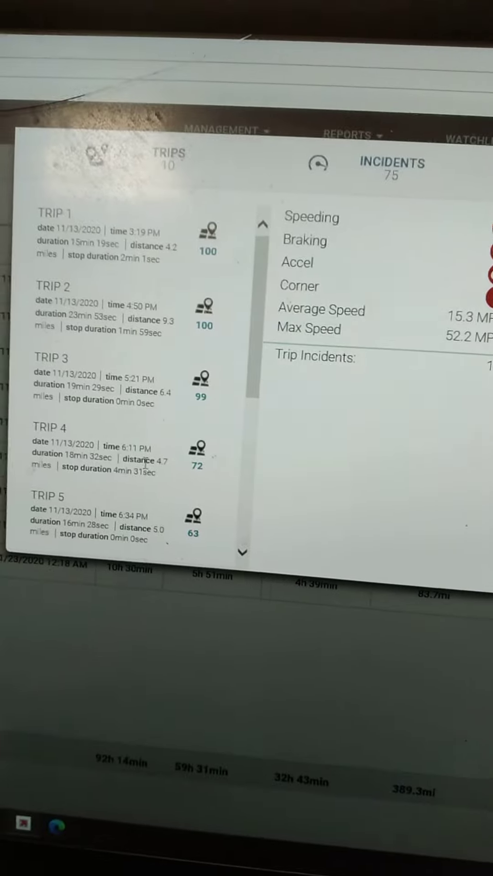
mouse_move(72, 445)
mouse_down()
mouse_move(146, 452)
mouse_move(158, 445)
mouse_up()
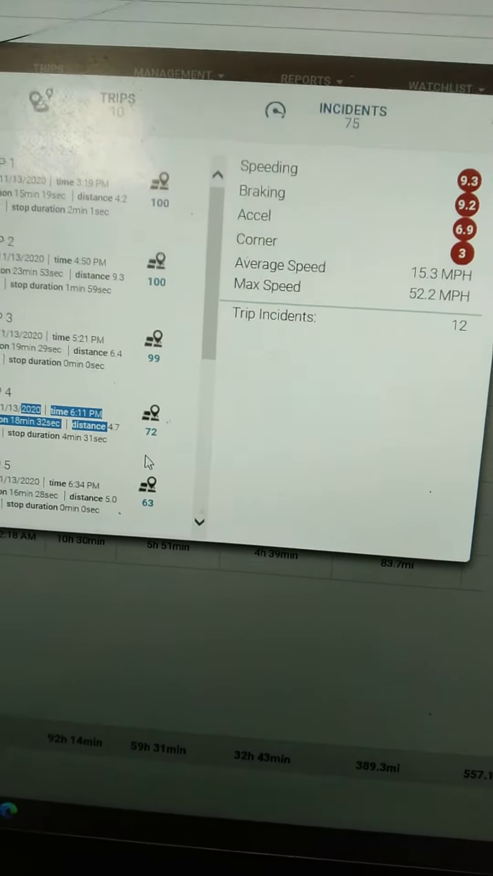
click(156, 512)
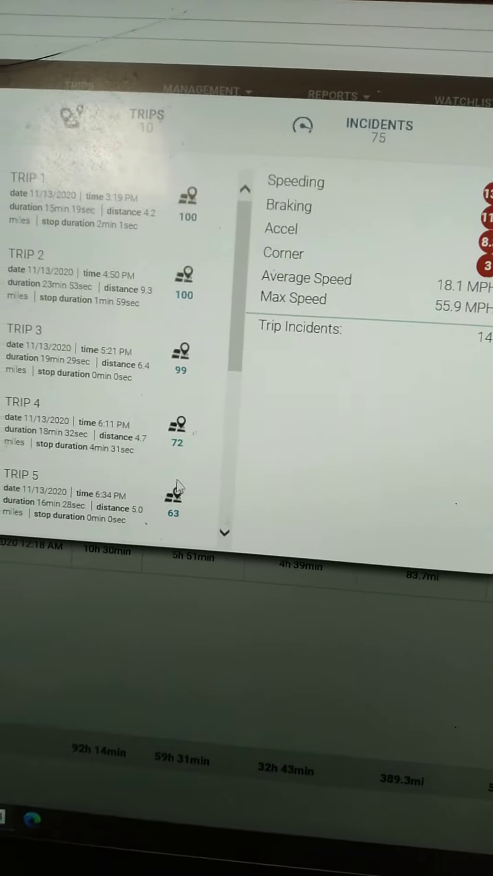
scroll(175, 465, down, 2)
scroll(175, 465, down, 2)
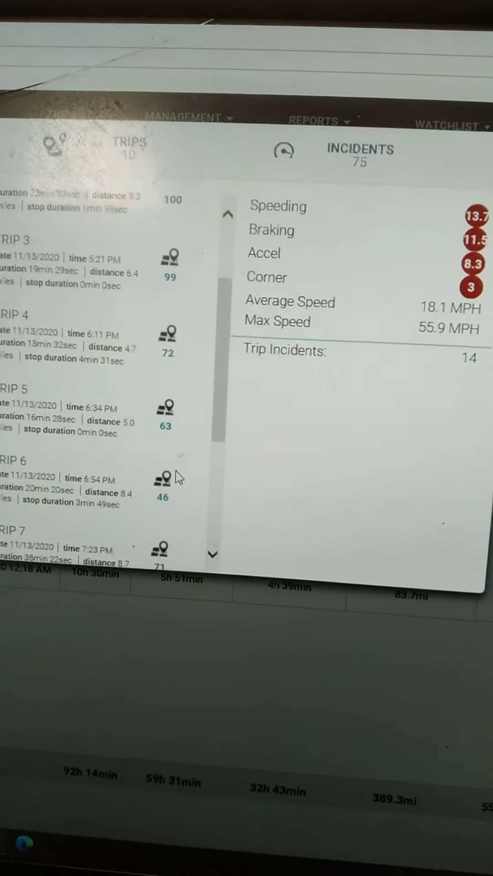
click(157, 465)
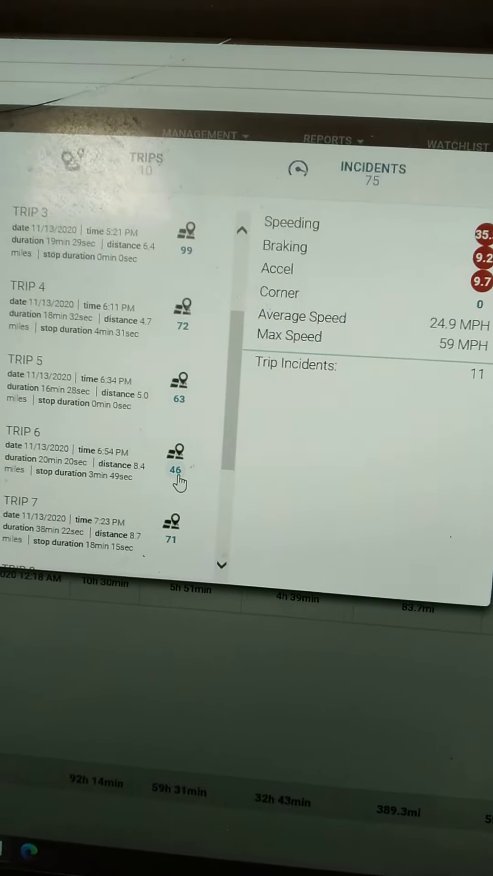
scroll(182, 479, down, 1)
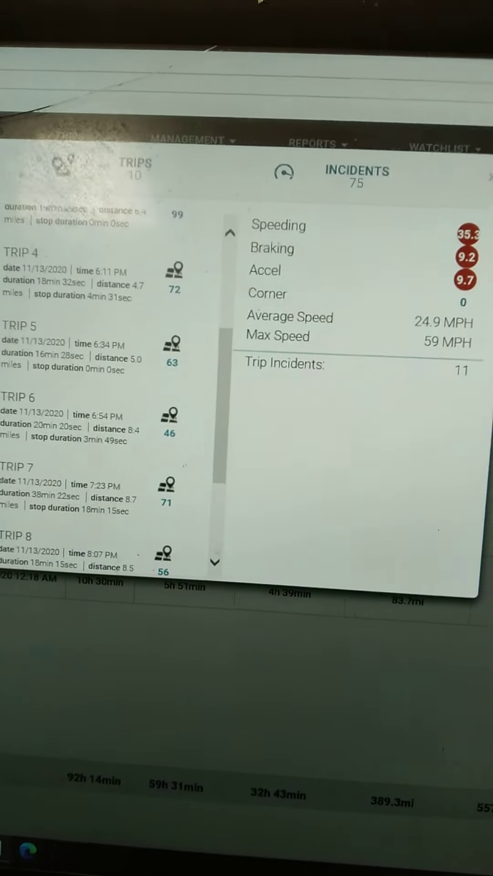
scroll(205, 486, down, 1)
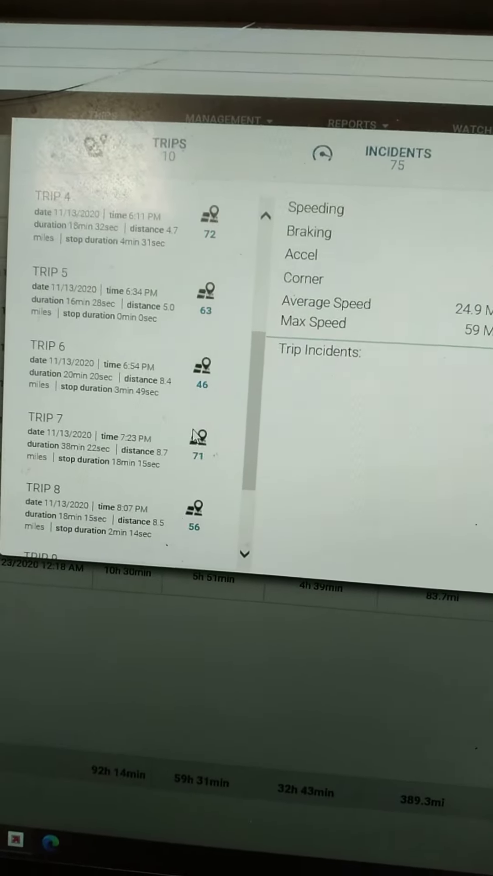
Step: Open the incident breakdowns of Trips 7, 8, 9 and 10, ending at 58.4 MPH max
click(194, 461)
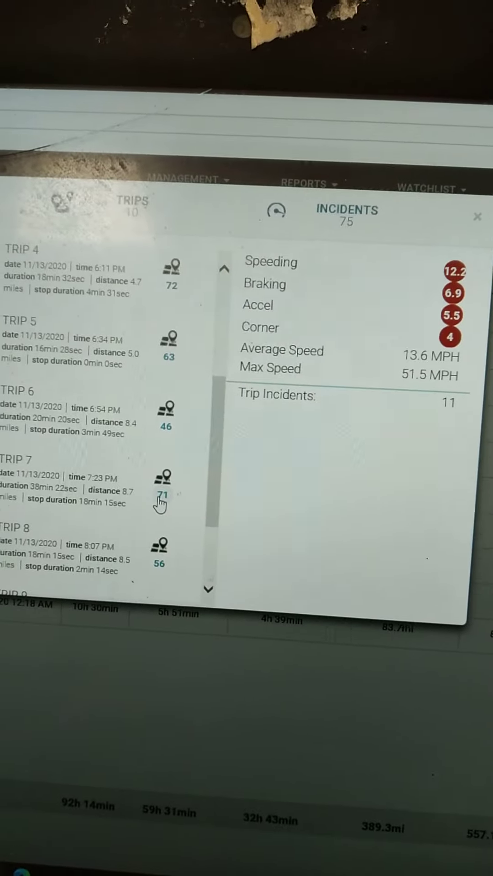
scroll(170, 507, down, 1)
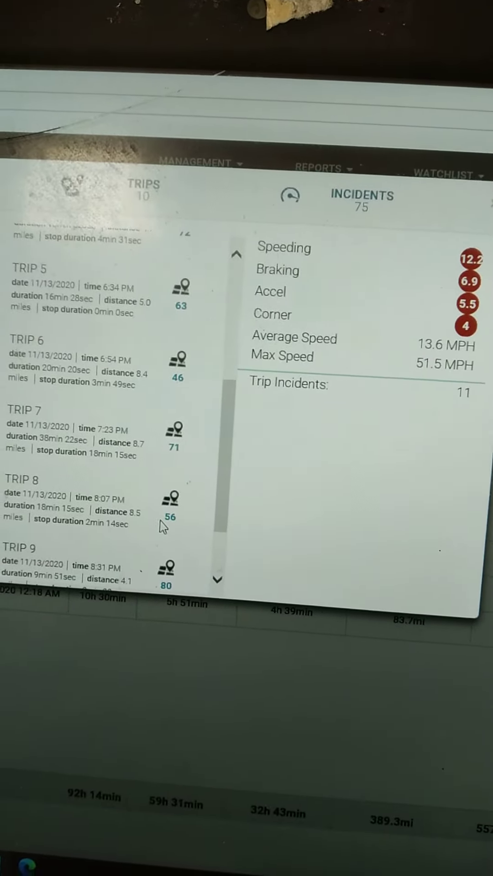
click(163, 533)
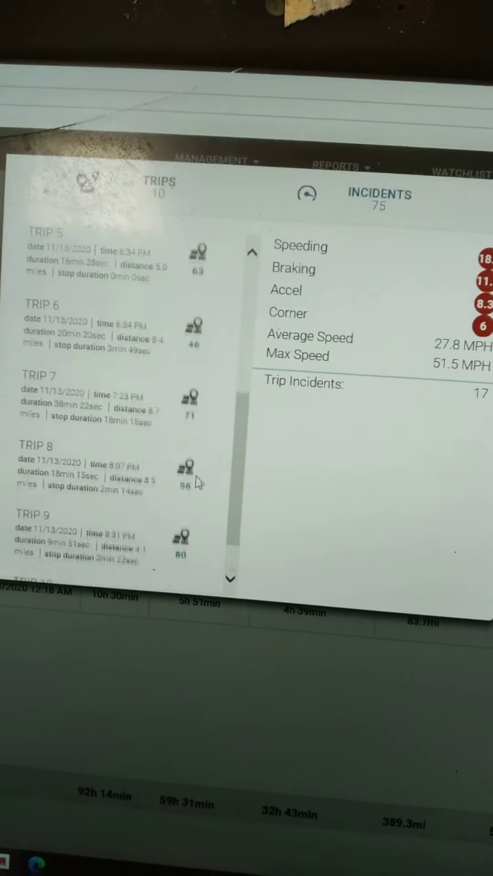
click(179, 512)
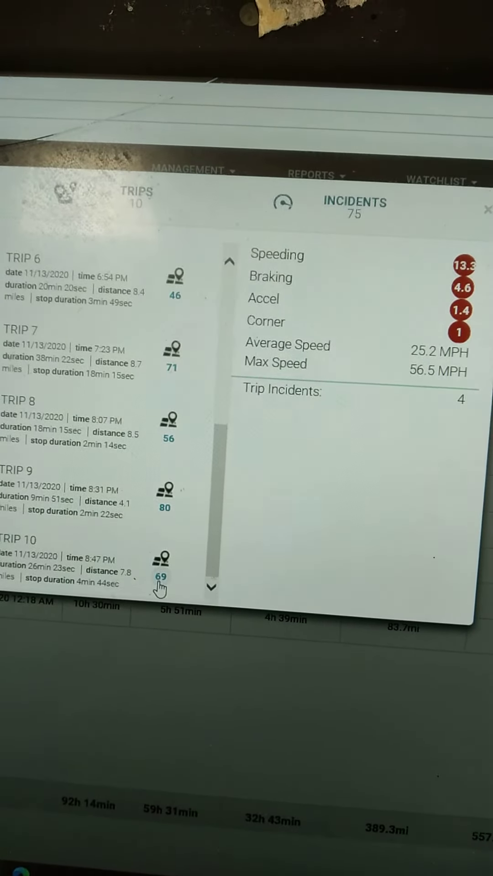
click(161, 582)
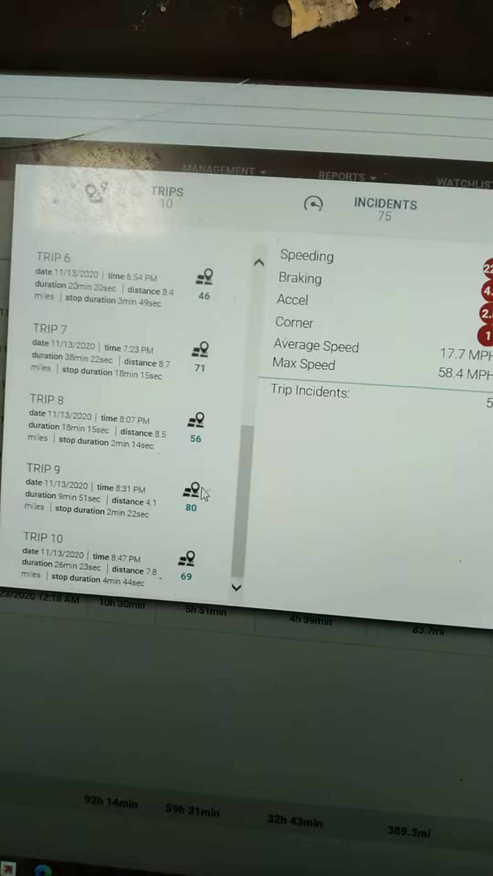